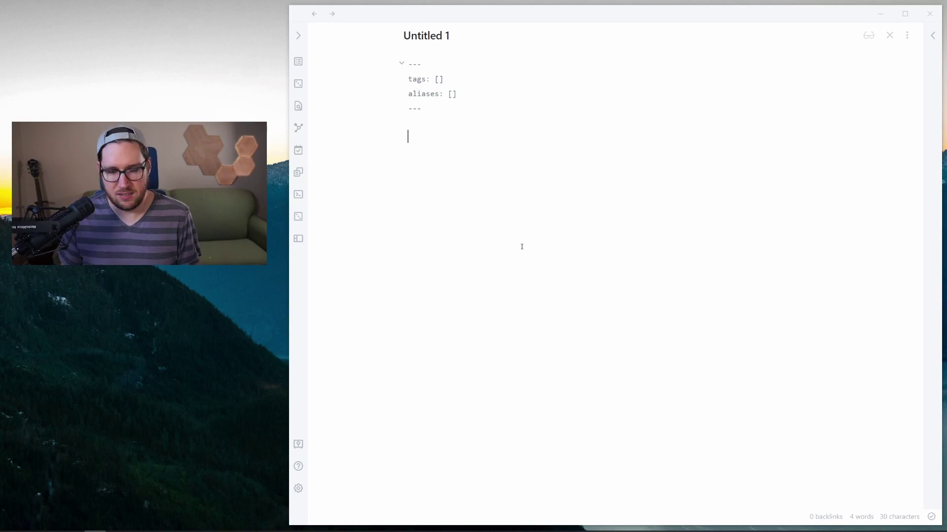
Step: Insert a [[ ]] link to 'When It All Becomes Too Much The INFJ Under Grip Stress' and start a new line
{"action": "type", "text": "[["}
{"action": "type", "text": "when all"}
{"action": "key", "text": "Return"}
{"action": "key", "text": "Return"}
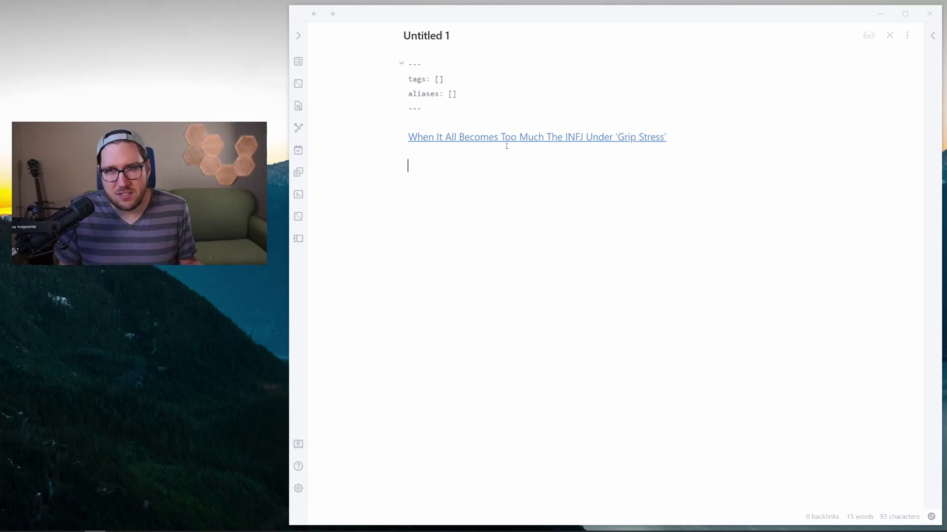
{"action": "left_click", "coordinate": [415, 141]}
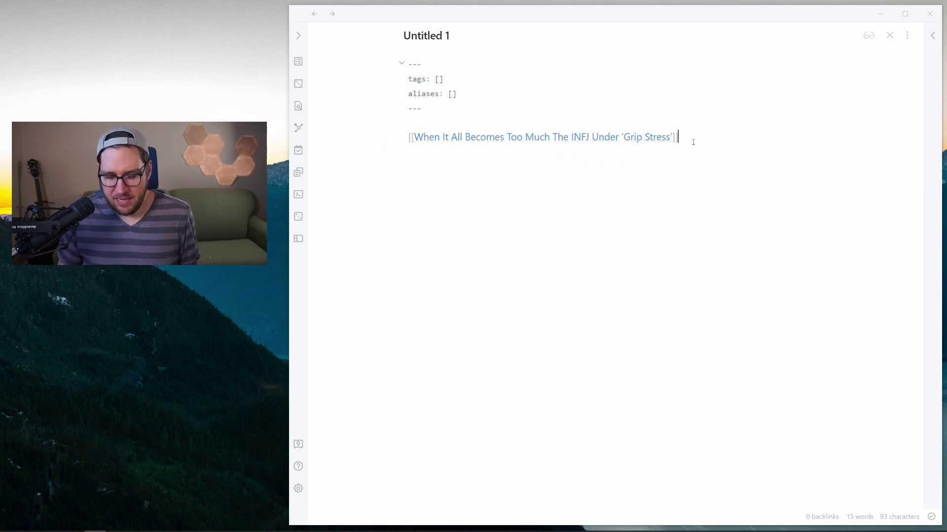
{"action": "key", "text": "Return"}
{"action": "key", "text": "Return"}
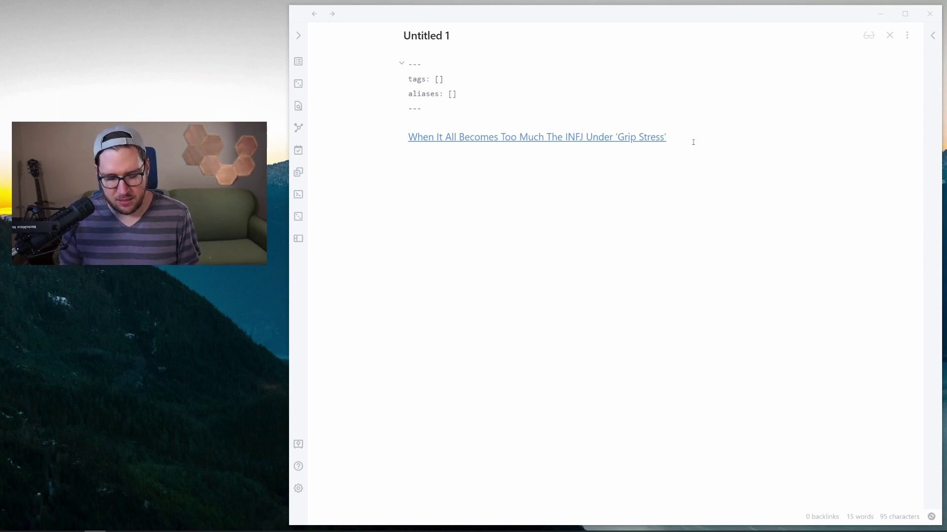
{"action": "type", "text": "!"}
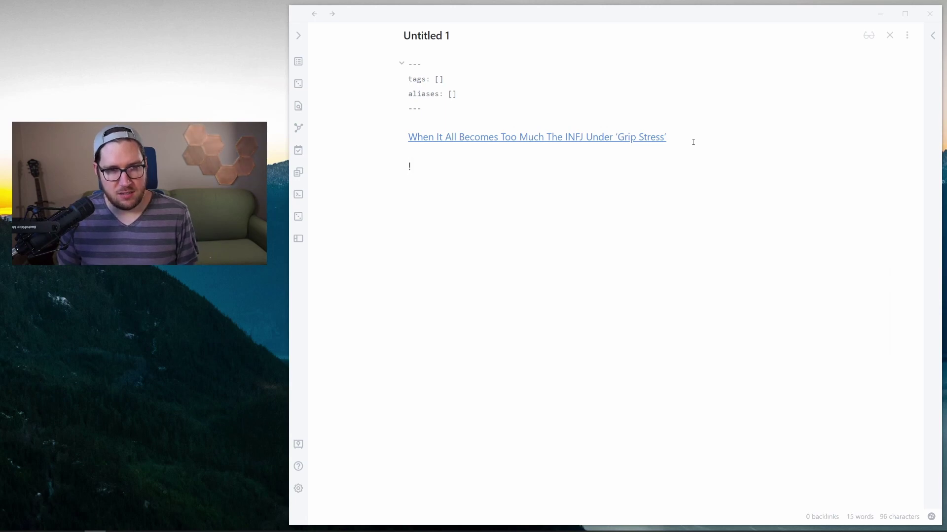
{"action": "type", "text": "[["}
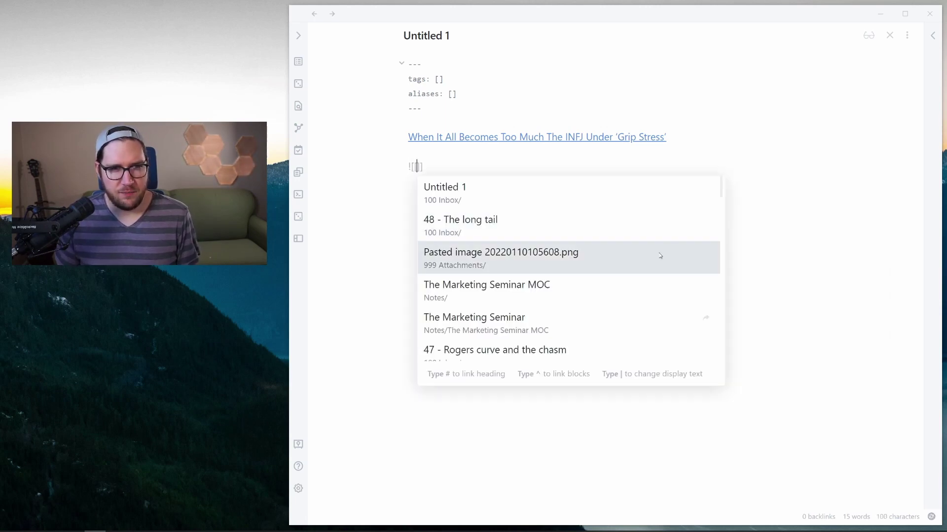
{"action": "left_click", "coordinate": [573, 267]}
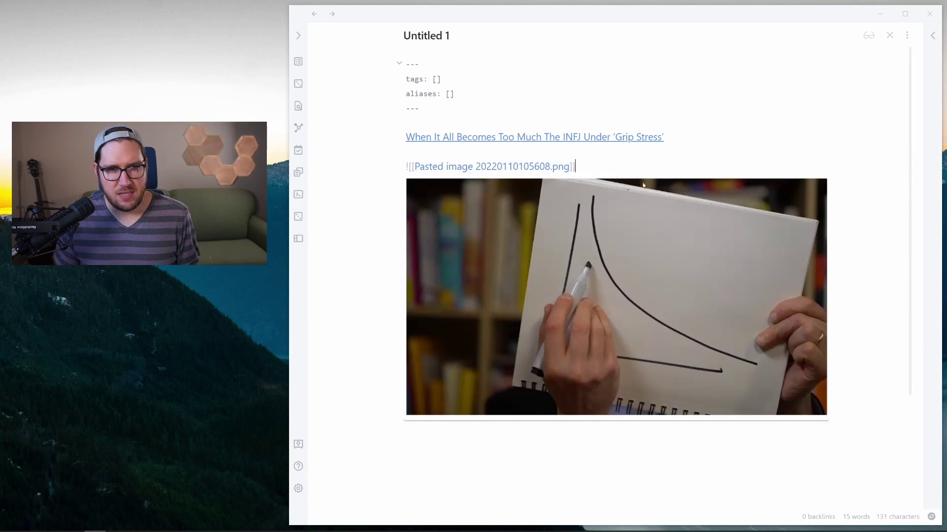
{"action": "left_click", "coordinate": [623, 158]}
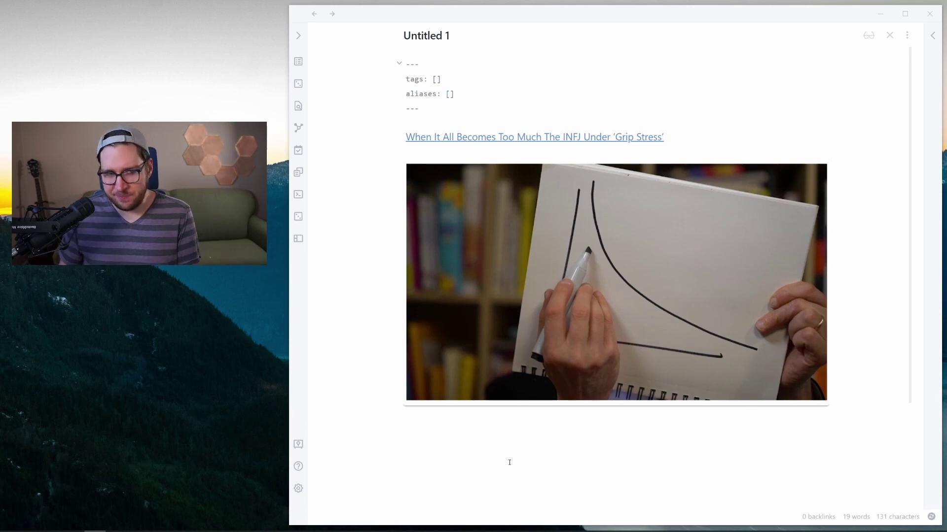
{"action": "left_click", "coordinate": [513, 425]}
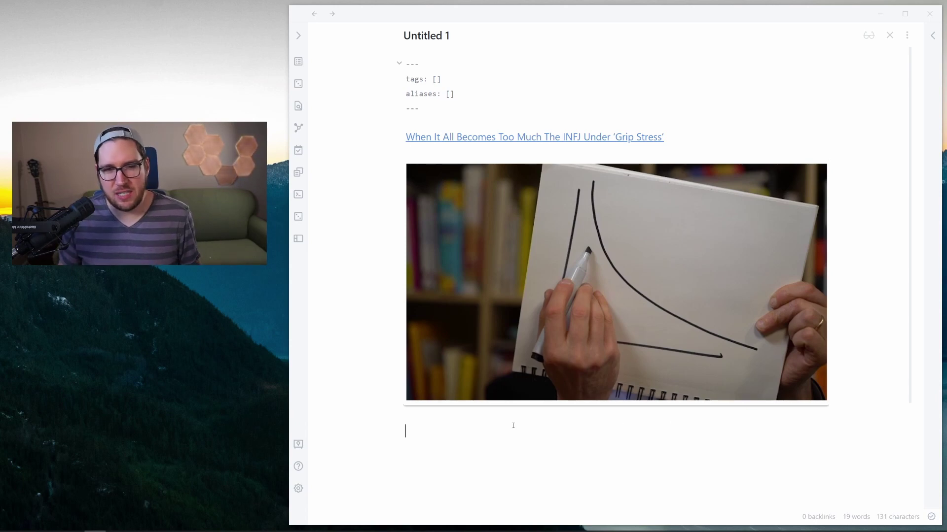
{"action": "key", "text": "BackSpace"}
{"action": "key", "text": "BackSpace"}
{"action": "key", "text": "BackSpace"}
{"action": "key", "text": "BackSpace"}
{"action": "key", "text": "BackSpace"}
{"action": "key", "text": "BackSpace"}
{"action": "key", "text": "BackSpace"}
{"action": "key", "text": "BackSpace"}
{"action": "key", "text": "BackSpace"}
{"action": "key", "text": "BackSpace"}
{"action": "key", "text": "BackSpace"}
{"action": "key", "text": "BackSpace"}
{"action": "key", "text": "BackSpace"}
{"action": "key", "text": "BackSpace"}
{"action": "key", "text": "BackSpace"}
{"action": "key", "text": "BackSpace"}
{"action": "key", "text": "BackSpace"}
{"action": "key", "text": "BackSpace"}
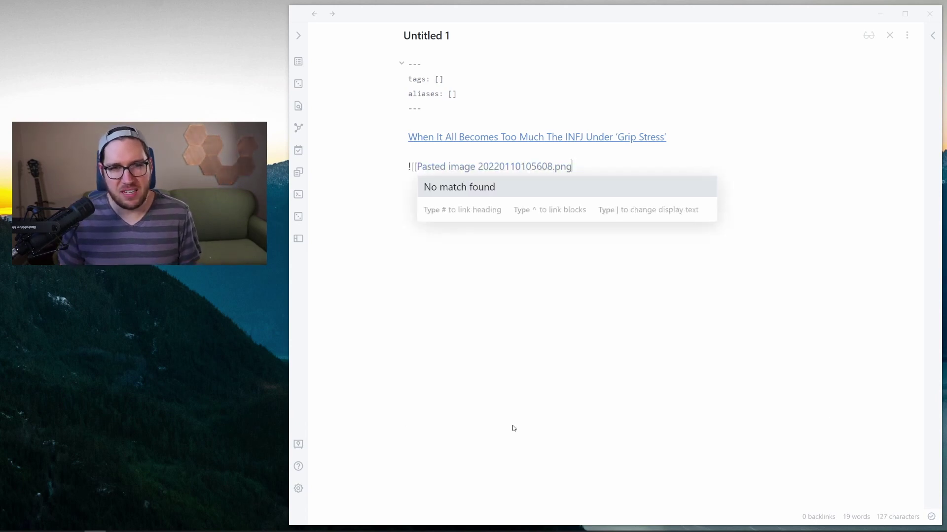
{"action": "key", "text": "BackSpace"}
{"action": "key", "text": "BackSpace"}
{"action": "key", "text": "BackSpace"}
{"action": "key", "text": "BackSpace"}
{"action": "key", "text": "BackSpace"}
{"action": "key", "text": "BackSpace"}
{"action": "key", "text": "BackSpace"}
{"action": "key", "text": "BackSpace"}
{"action": "key", "text": "BackSpace"}
{"action": "key", "text": "BackSpace"}
{"action": "key", "text": "BackSpace"}
{"action": "key", "text": "BackSpace"}
{"action": "key", "text": "BackSpace"}
{"action": "key", "text": "BackSpace"}
{"action": "key", "text": "BackSpace"}
{"action": "key", "text": "BackSpace"}
{"action": "key", "text": "BackSpace"}
{"action": "key", "text": "BackSpace"}
{"action": "key", "text": "BackSpace"}
{"action": "key", "text": "BackSpace"}
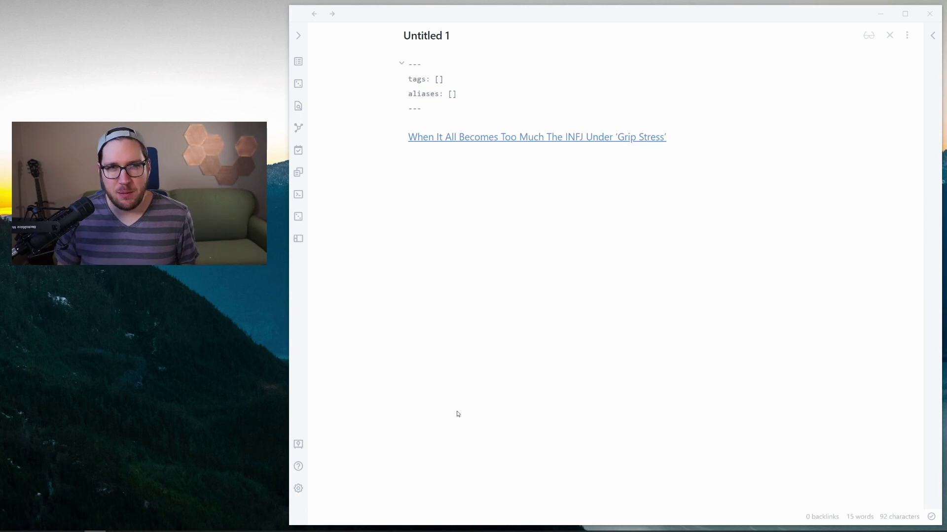
{"action": "left_click", "coordinate": [298, 489]}
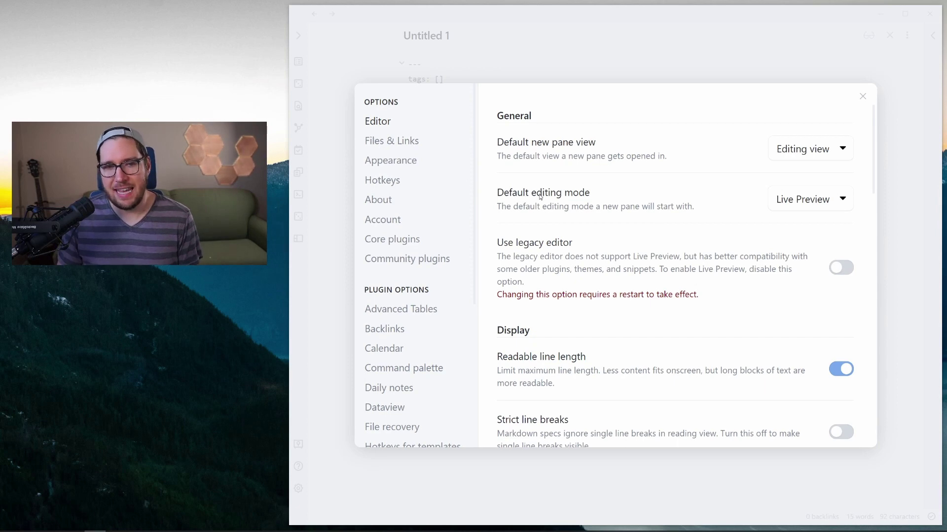
{"action": "left_click", "coordinate": [826, 204]}
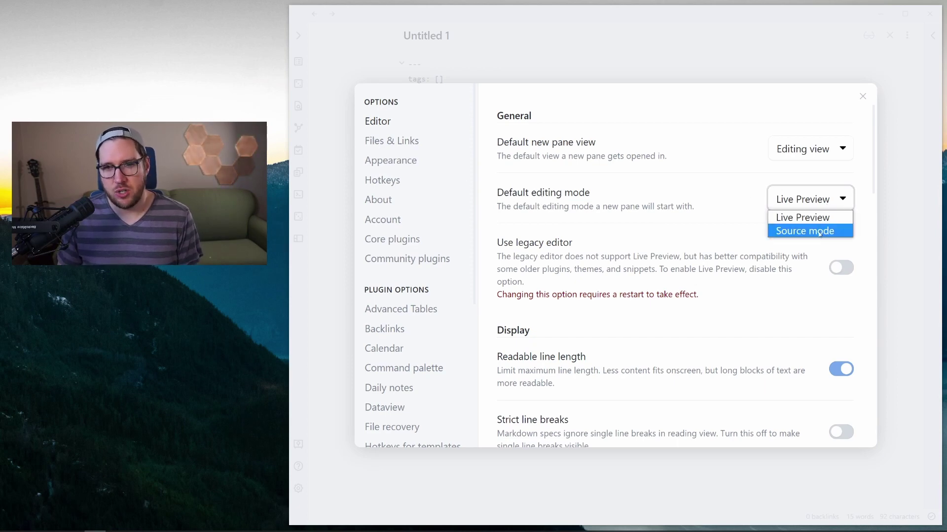
{"action": "left_click", "coordinate": [705, 199]}
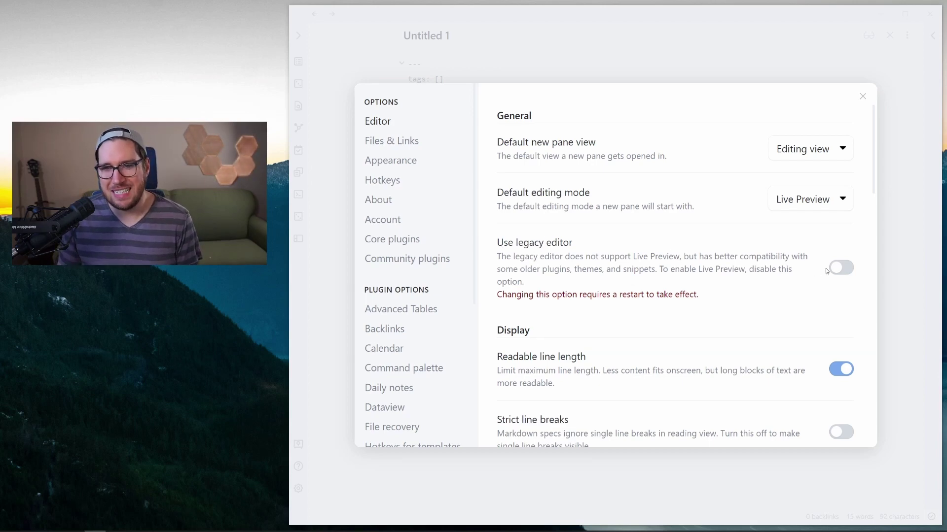
{"action": "left_click", "coordinate": [842, 269]}
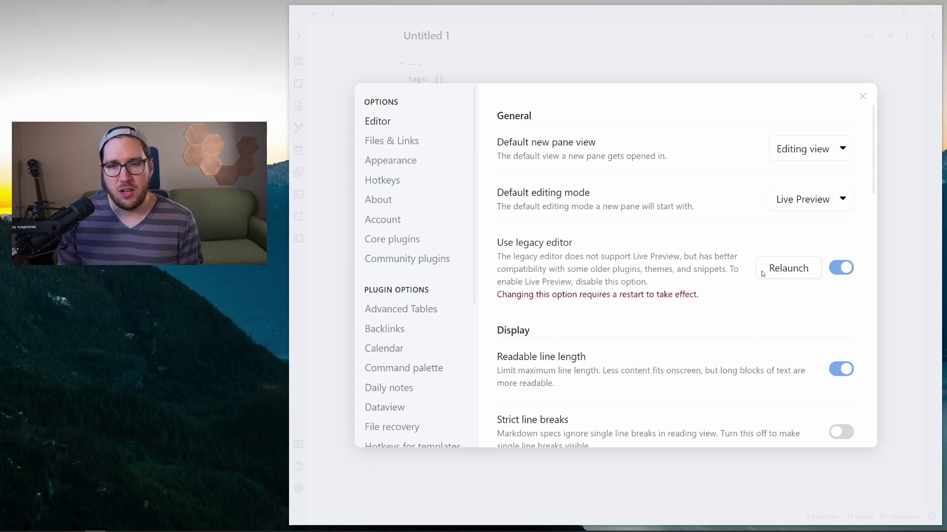
{"action": "left_click", "coordinate": [842, 269]}
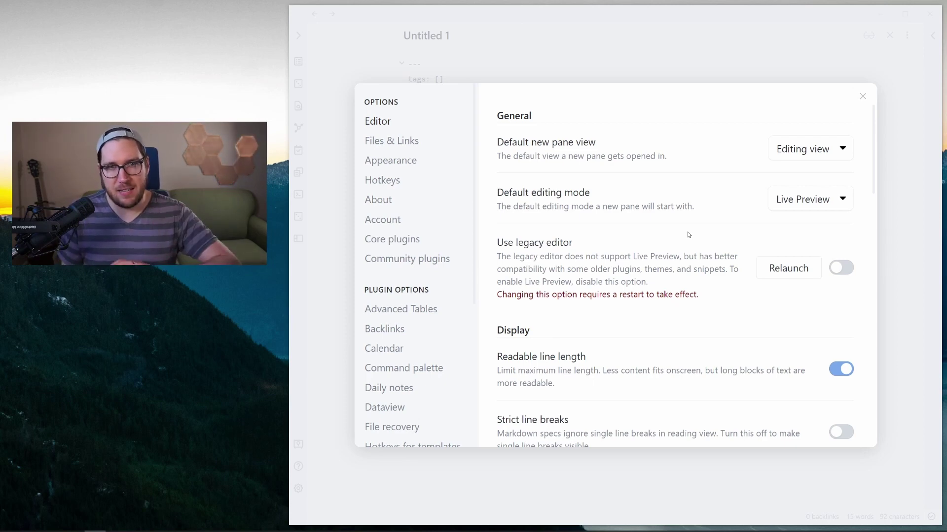
{"action": "left_click", "coordinate": [862, 96]}
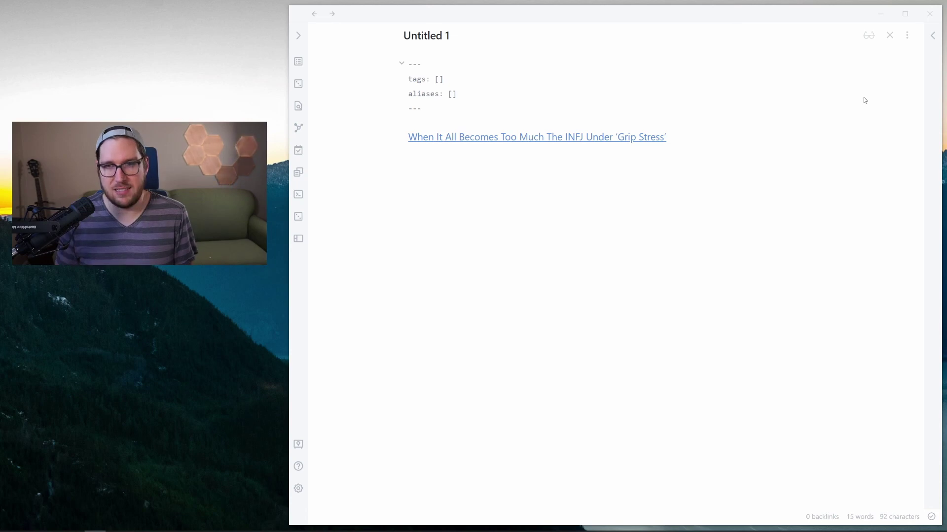
{"action": "left_click", "coordinate": [872, 40]}
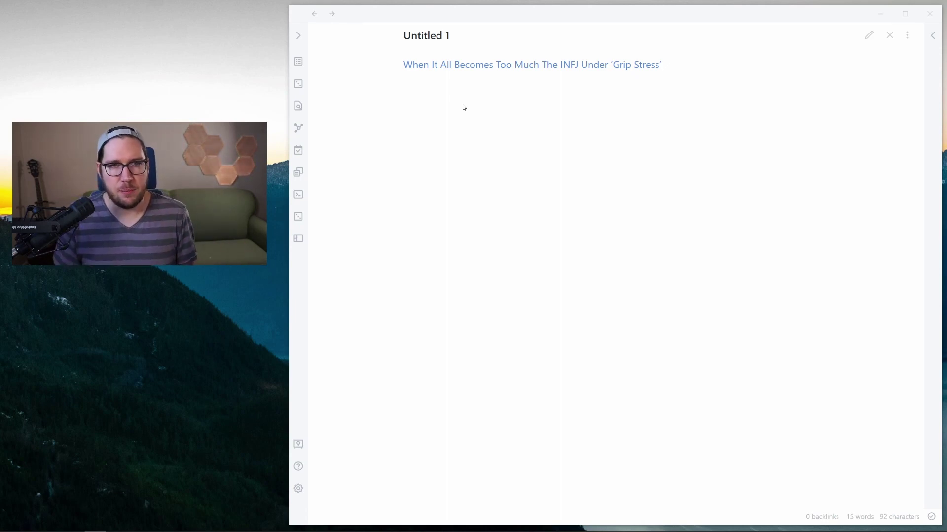
{"action": "mouse_move", "coordinate": [444, 64]}
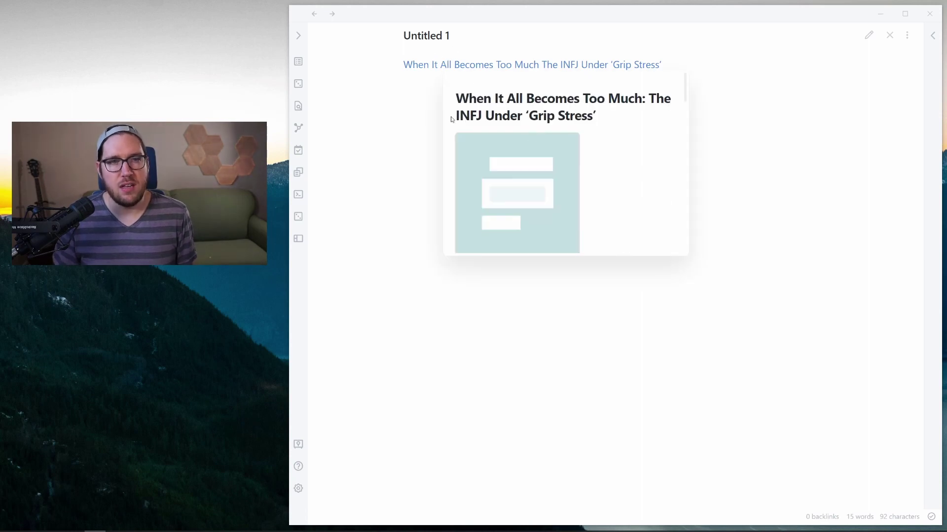
{"action": "mouse_move", "coordinate": [486, 71]}
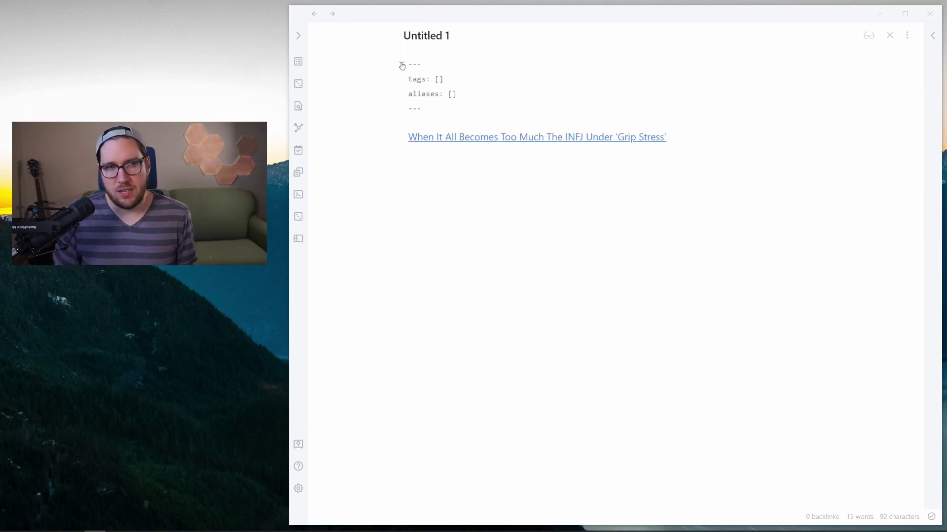
{"action": "left_click", "coordinate": [402, 64]}
{"action": "left_click", "coordinate": [402, 64]}
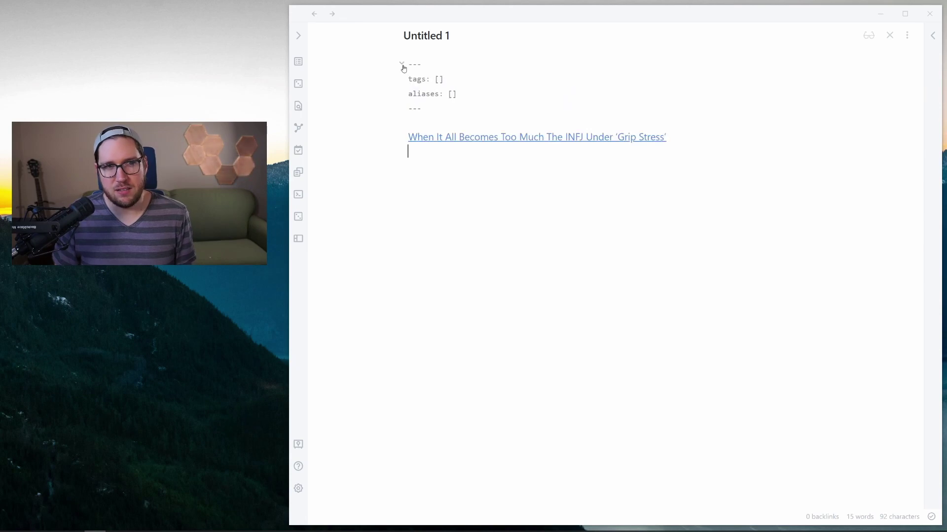
{"action": "left_click", "coordinate": [454, 138]}
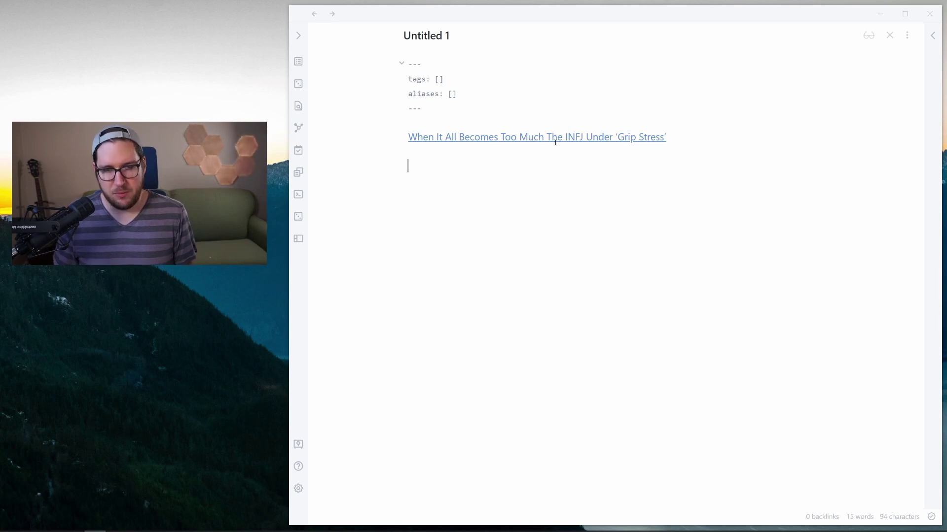
Step: Copy the article URL from the Grip Stress note, then type 'I'm writing an article about INFJs. Here's an interesting one.' in Untitled 1
{"action": "left_click", "coordinate": [539, 135]}
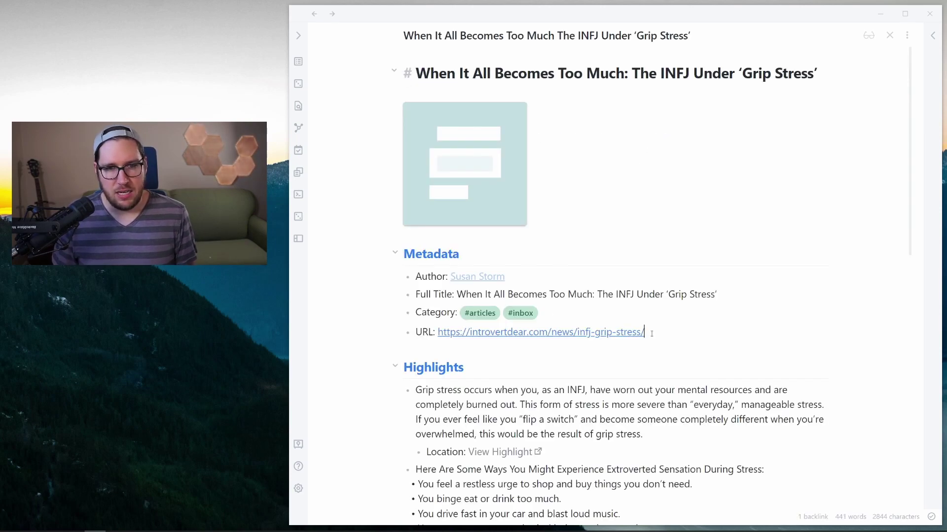
{"action": "left_click_drag", "start_coordinate": [646, 332], "coordinate": [438, 331]}
{"action": "key", "text": "ctrl+c"}
{"action": "key", "text": "ctrl+alt+Left"}
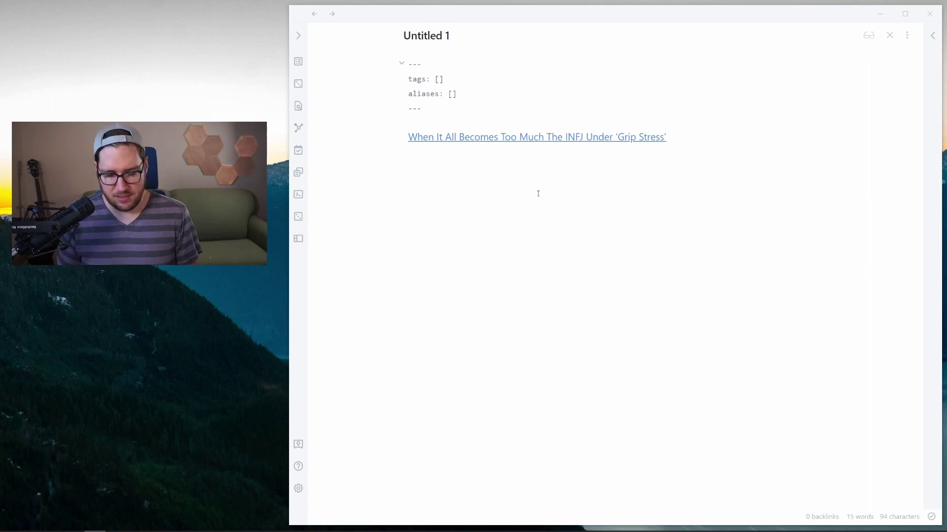
{"action": "type", "text": "I'm w ri"}
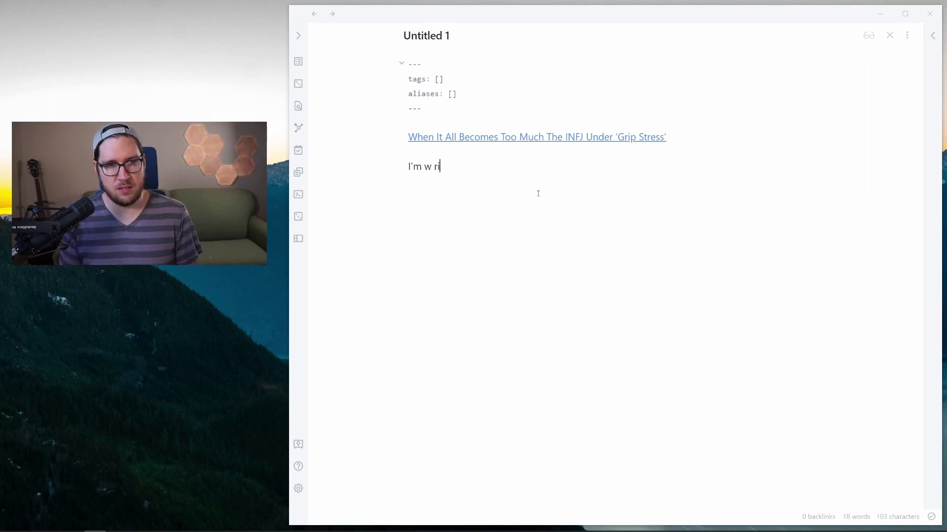
{"action": "type", "text": "tiniting an articl"}
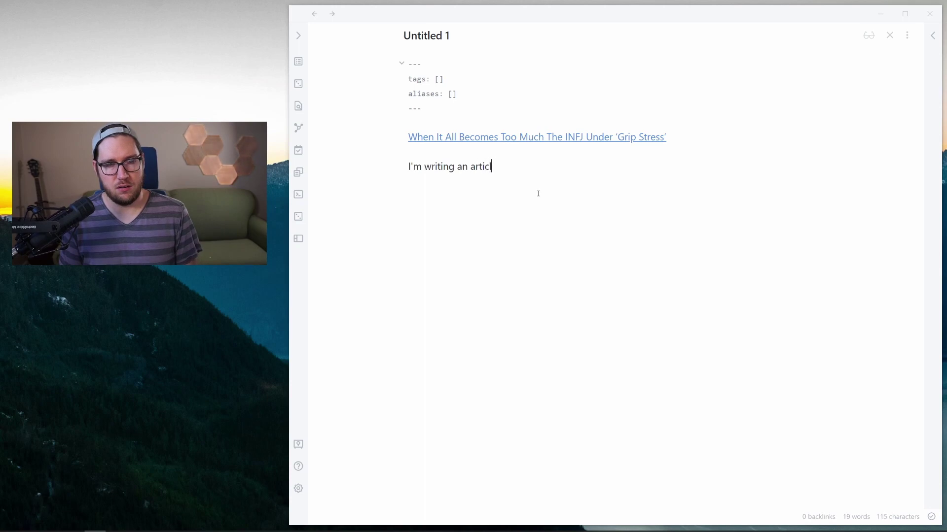
{"action": "type", "text": "e about INFJ"}
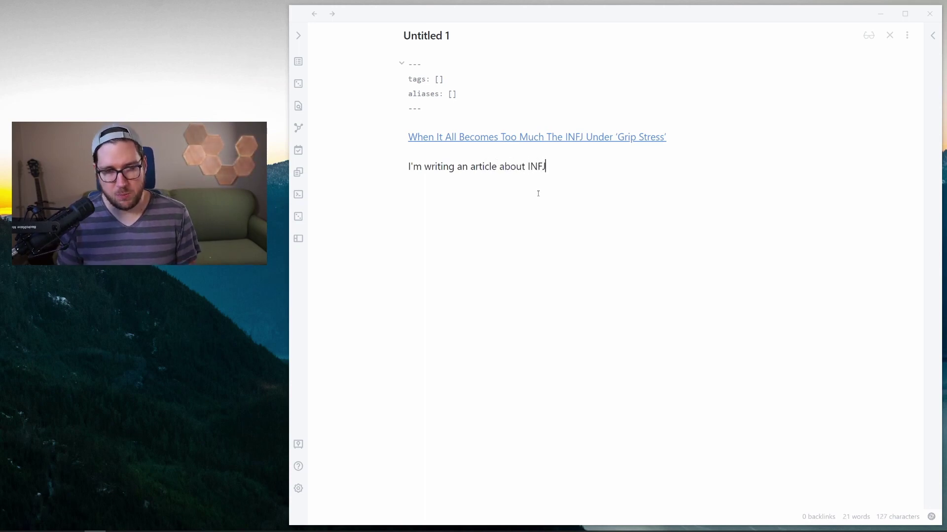
{"action": "type", "text": "s. "}
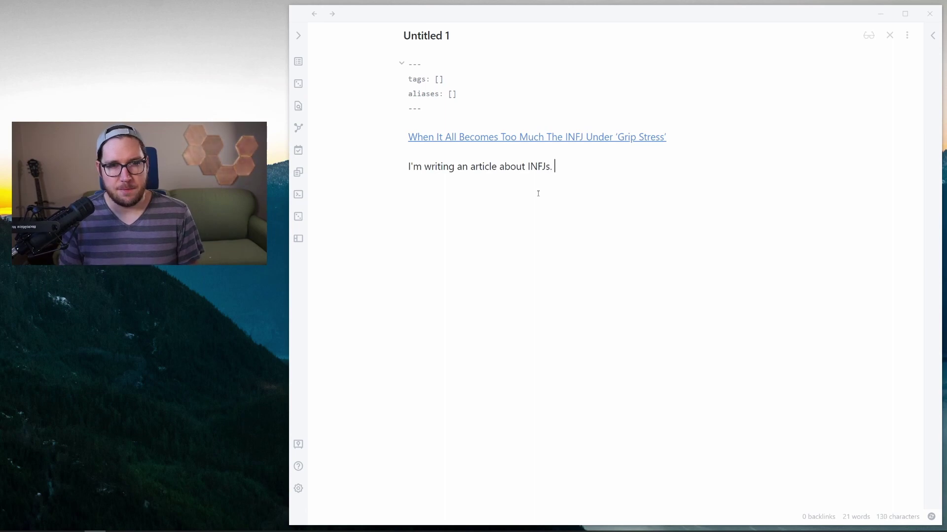
{"action": "type", "text": "Here's an interesting o"}
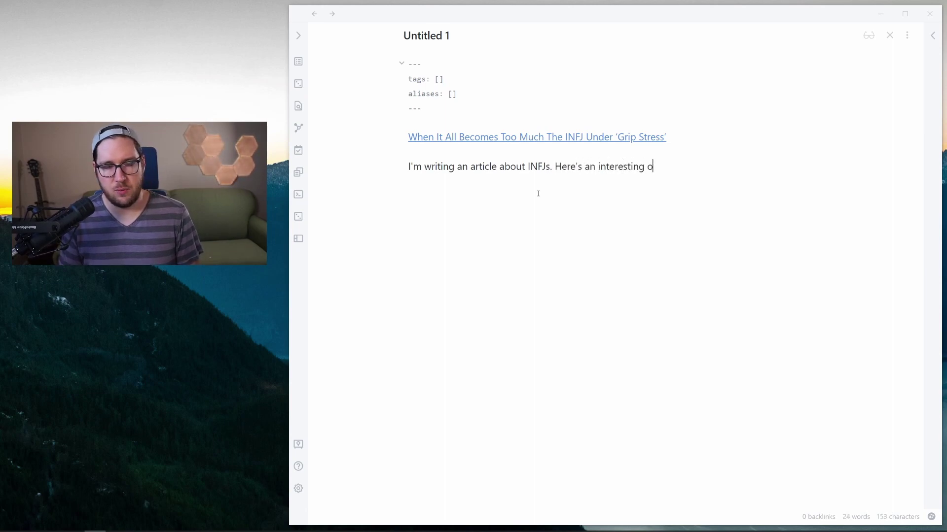
{"action": "type", "text": "ne."}
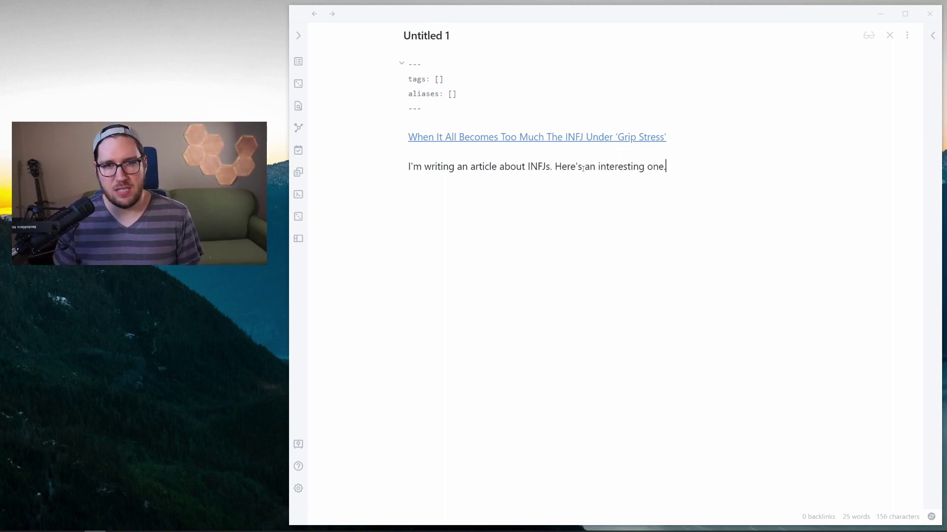
Step: Link 'an interesting one' to the pasted article URL, then add 'Hello I'm continuing to write.'
{"action": "left_click", "coordinate": [593, 167]}
{"action": "left_click_drag", "start_coordinate": [585, 167], "coordinate": [664, 168]}
{"action": "key", "text": "alt+t"}
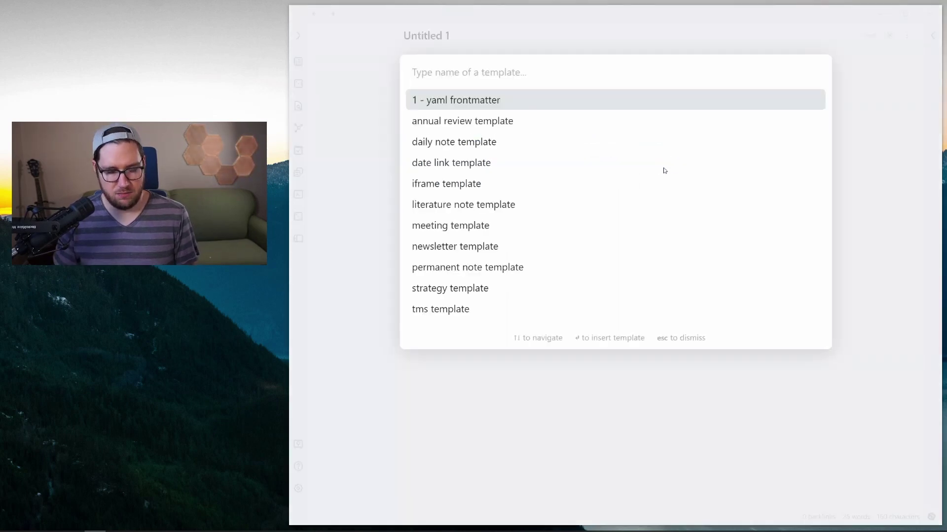
{"action": "key", "text": "Escape"}
{"action": "key", "text": "ctrl+k"}
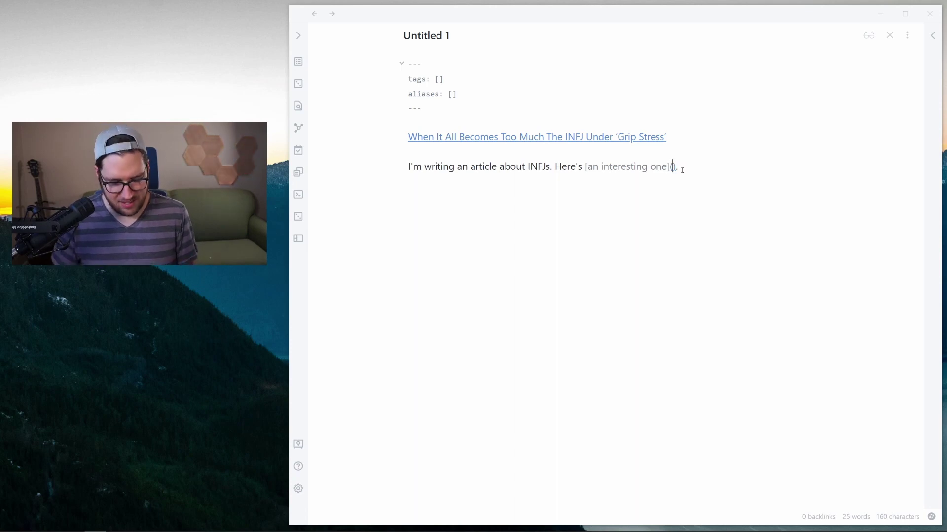
{"action": "key", "text": "ctrl+v"}
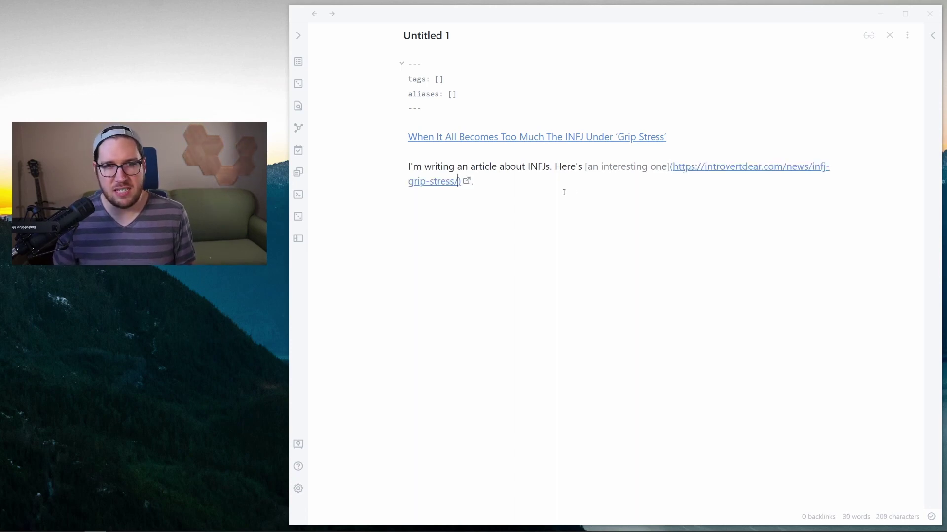
{"action": "left_click", "coordinate": [507, 181]}
{"action": "type", "text": "Hell"}
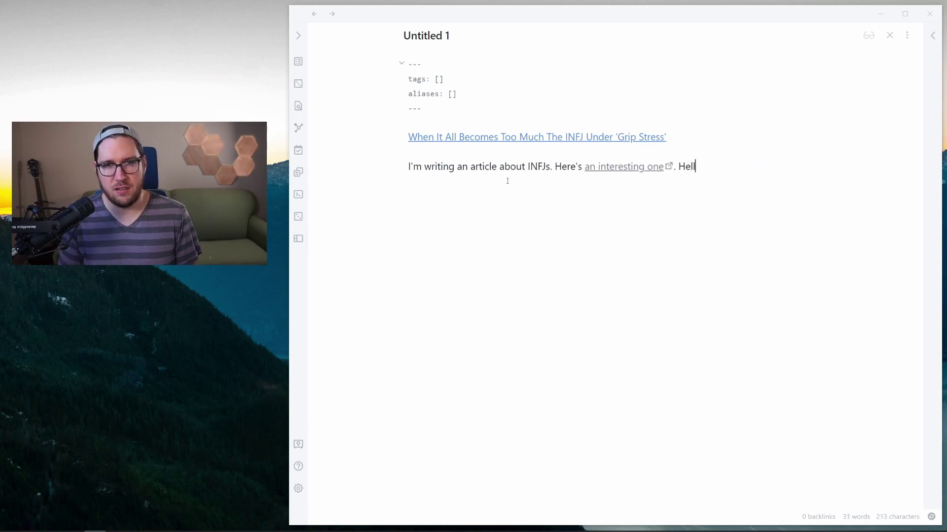
{"action": "type", "text": "o I'm continuing t"}
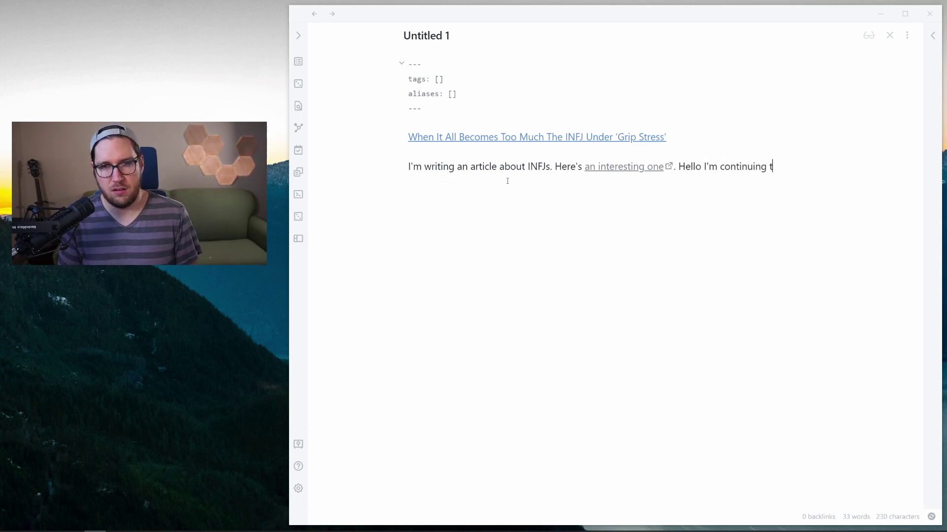
{"action": "type", "text": "o write."}
{"action": "left_click", "coordinate": [622, 167]}
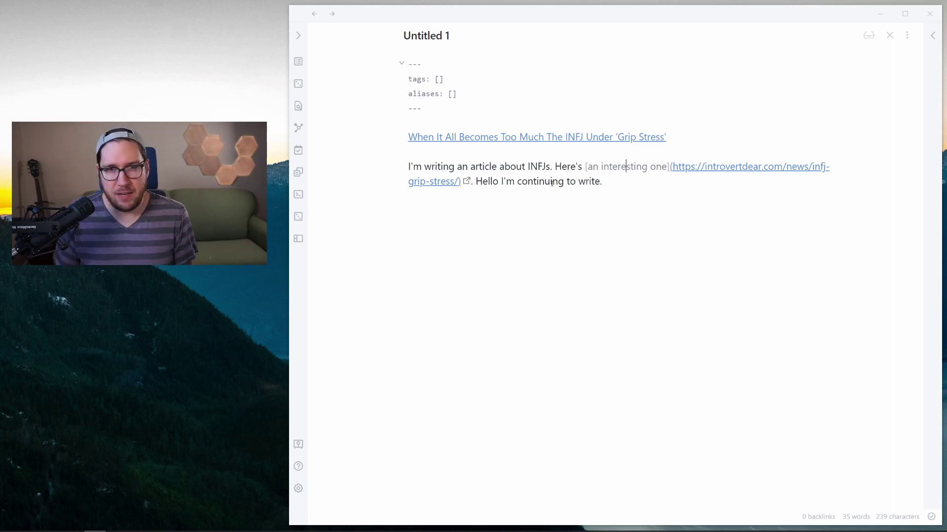
{"action": "key", "text": "ctrl+e"}
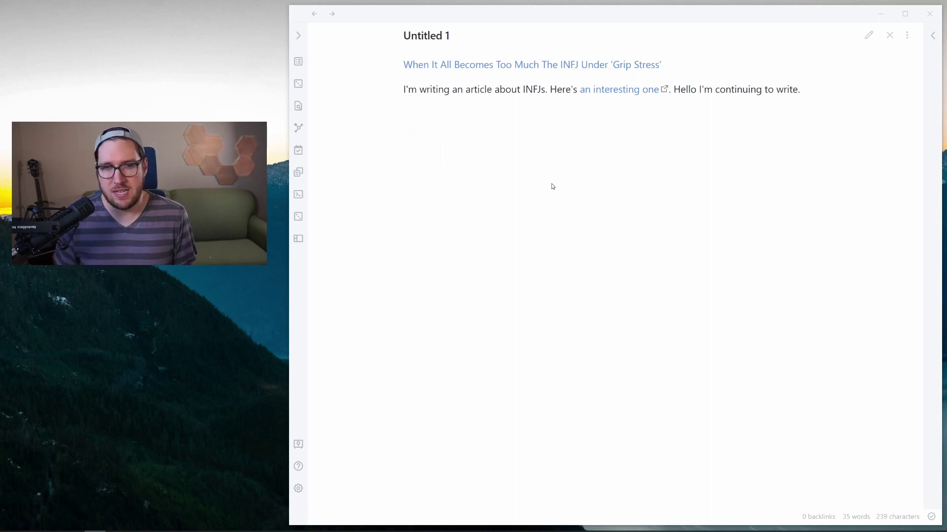
{"action": "key", "text": "ctrl+e"}
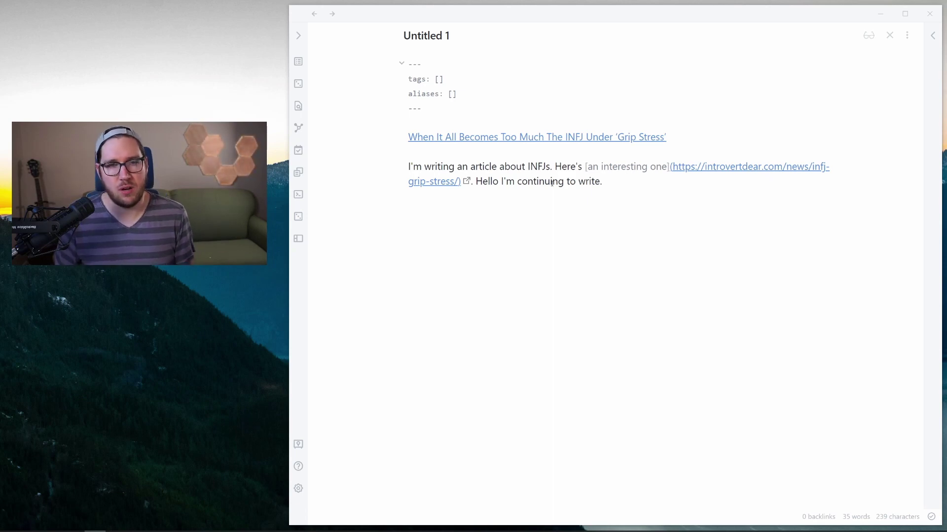
{"action": "left_click", "coordinate": [566, 310]}
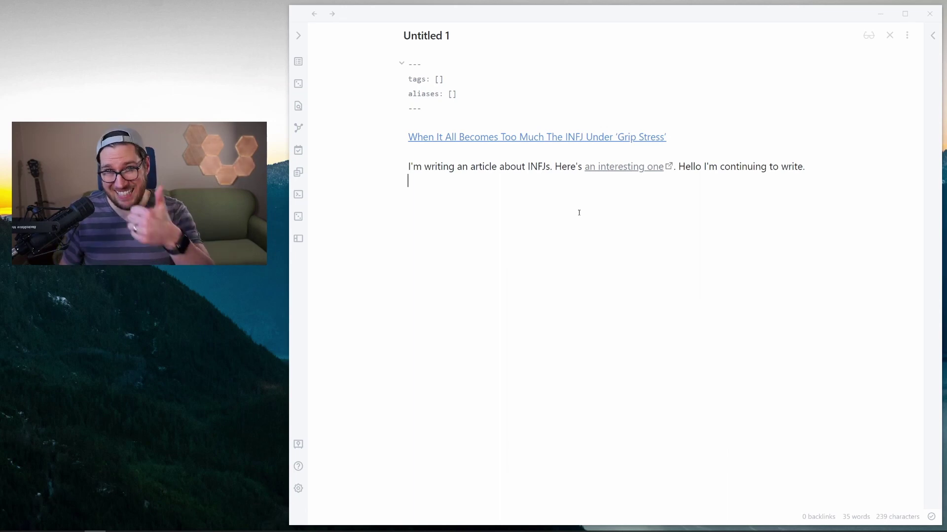
Step: With search open, paste a table headed Table 1 | Table 2 with row A | B and preview it
{"action": "key", "text": "ctrl+shift+f"}
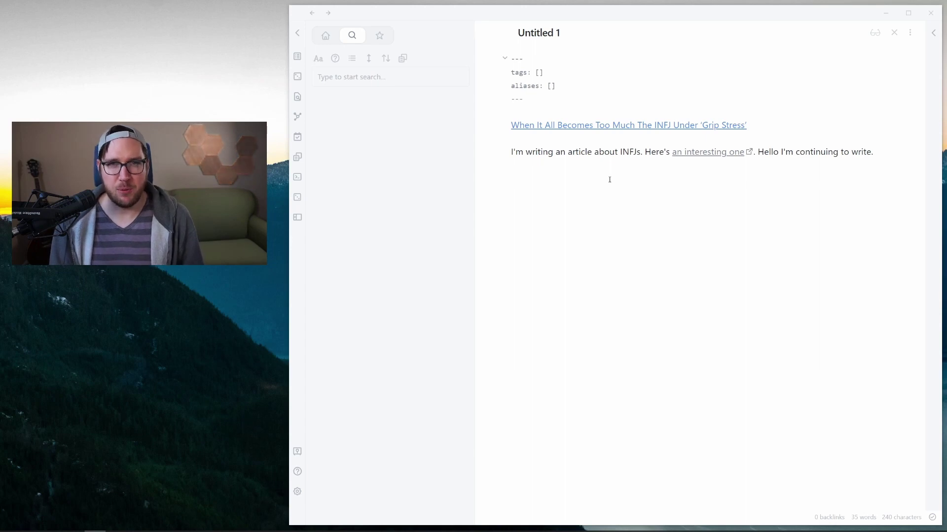
{"action": "type", "text": "| Table 1 | Table 2 | | --- | --- | | A | B |"}
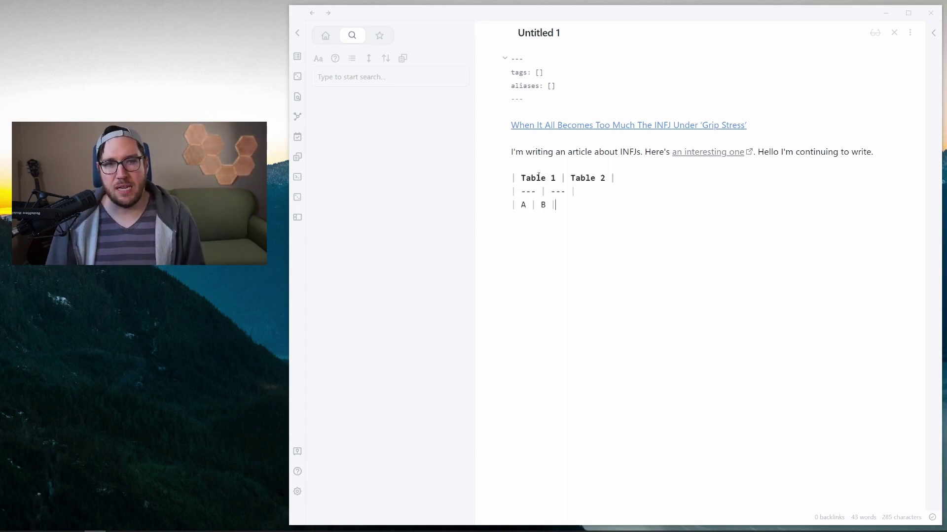
{"action": "left_click_drag", "start_coordinate": [521, 178], "coordinate": [566, 192]}
{"action": "left_click", "coordinate": [503, 212]}
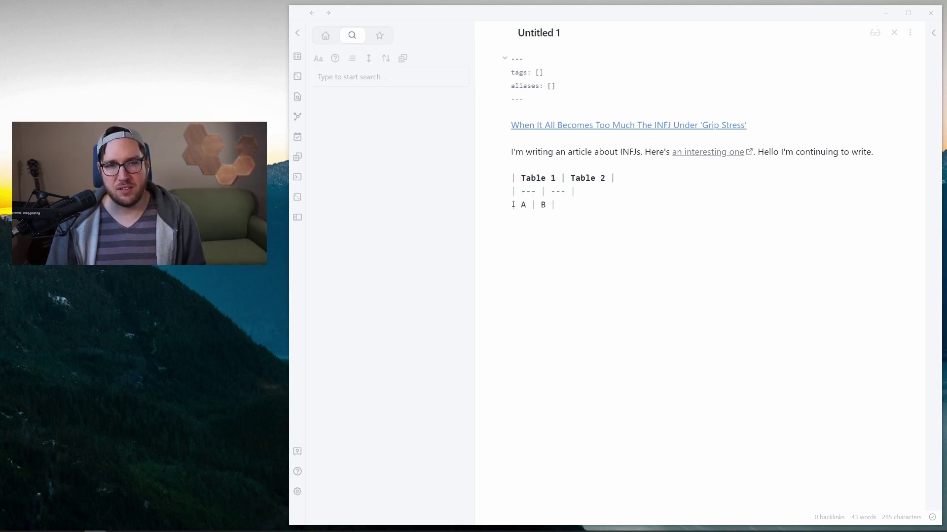
{"action": "left_click_drag", "start_coordinate": [513, 205], "coordinate": [555, 203]}
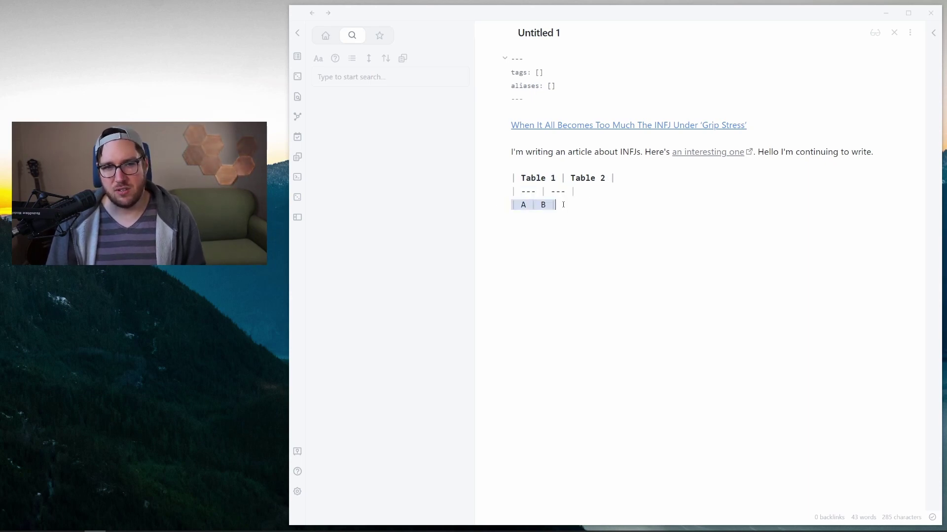
{"action": "left_click", "coordinate": [874, 32]}
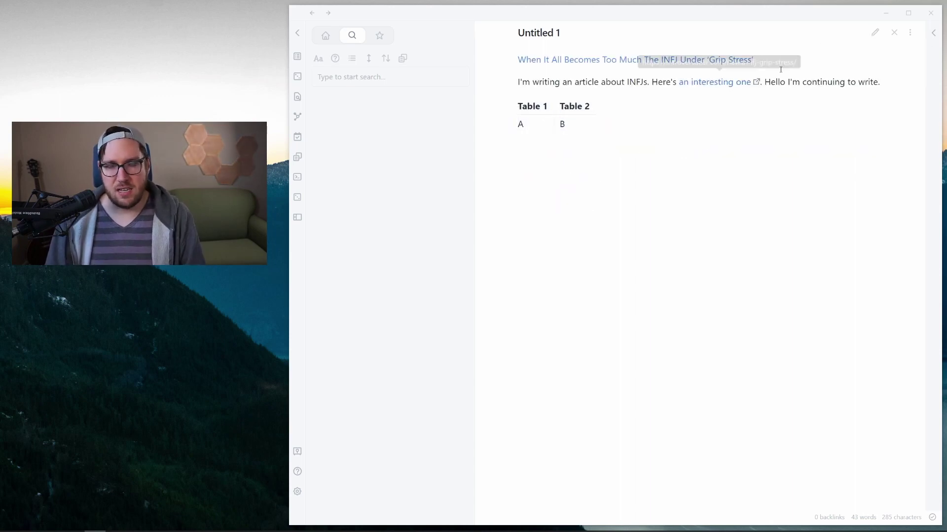
{"action": "left_click", "coordinate": [875, 33]}
{"action": "left_click", "coordinate": [596, 216]}
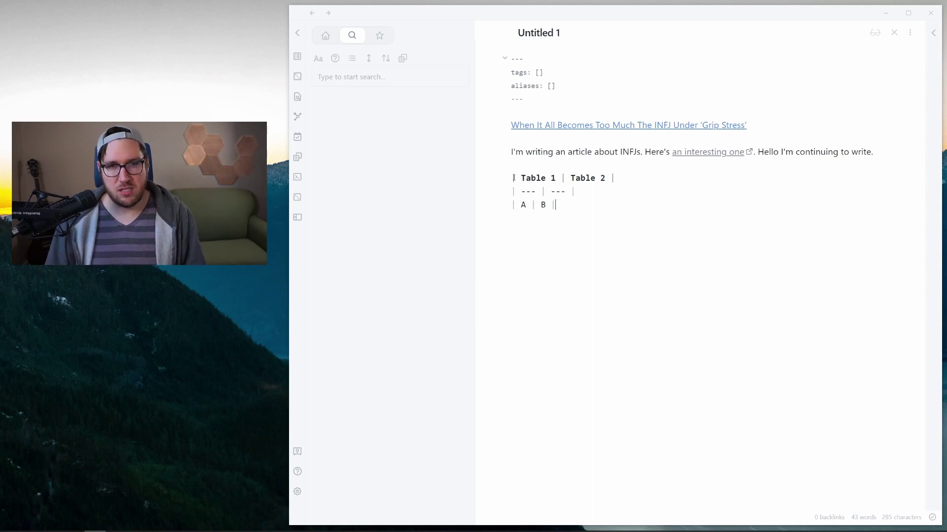
Step: Switch the note to reading view with Ctrl+E so the Table 1/Table 2 table renders formatted
{"action": "left_click_drag", "start_coordinate": [521, 183], "coordinate": [501, 181]}
{"action": "left_click", "coordinate": [562, 205]}
{"action": "left_click", "coordinate": [514, 176]}
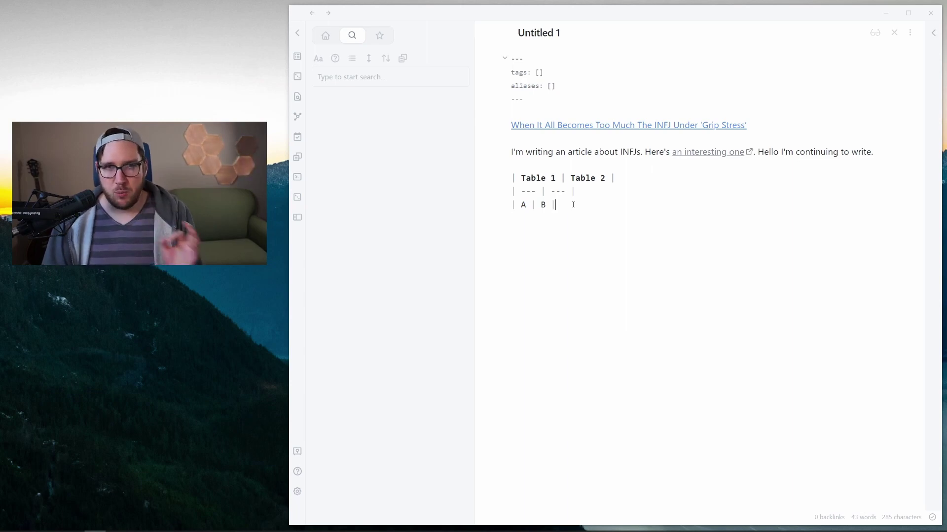
{"action": "key", "text": "ctrl+e"}
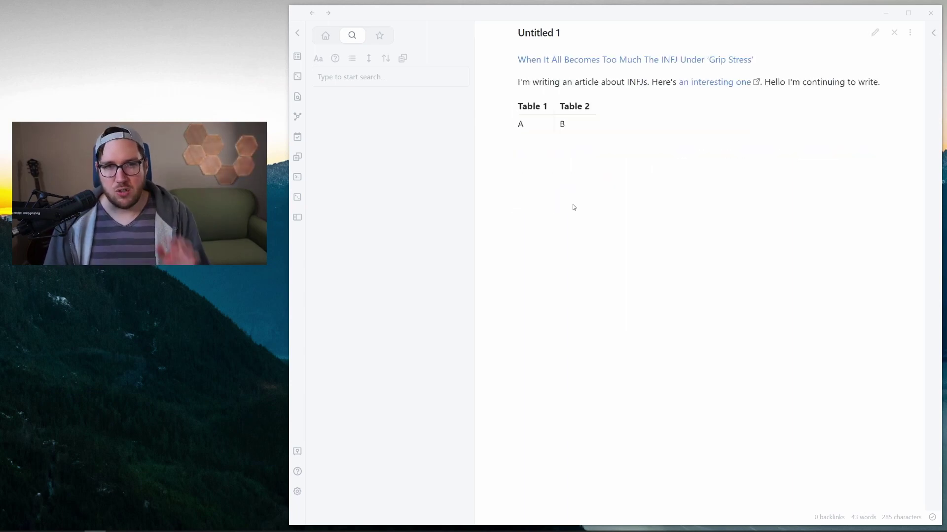